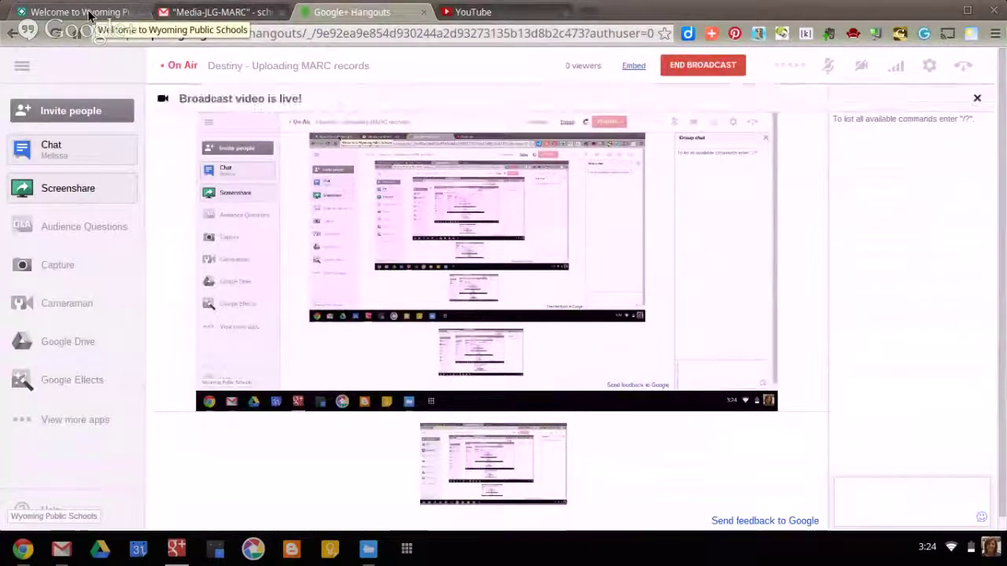
Step: Open Wyoming High School's library catalog from the Destiny district welcome page's school list
{"action": "left_click", "coordinate": [89, 13]}
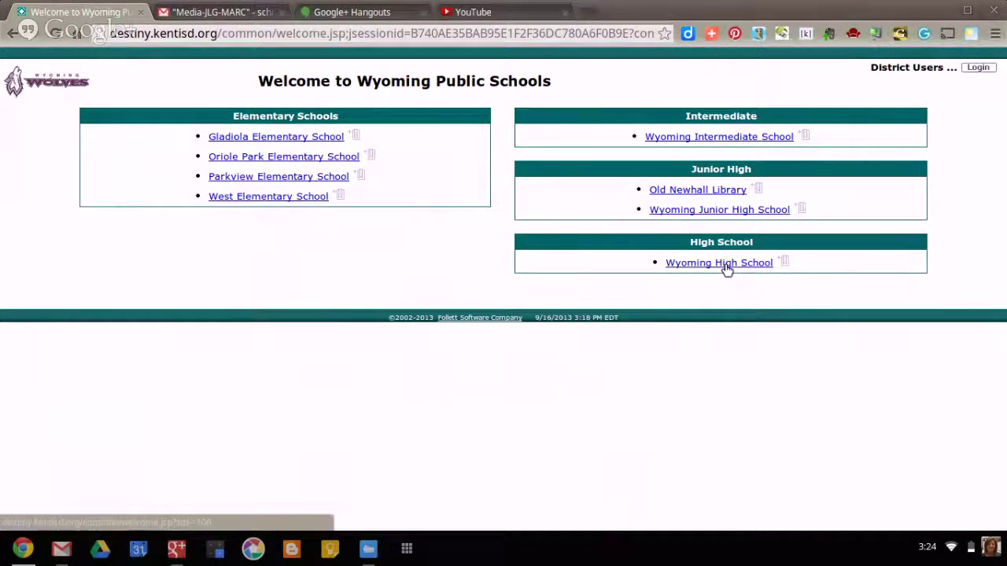
{"action": "left_click", "coordinate": [724, 264]}
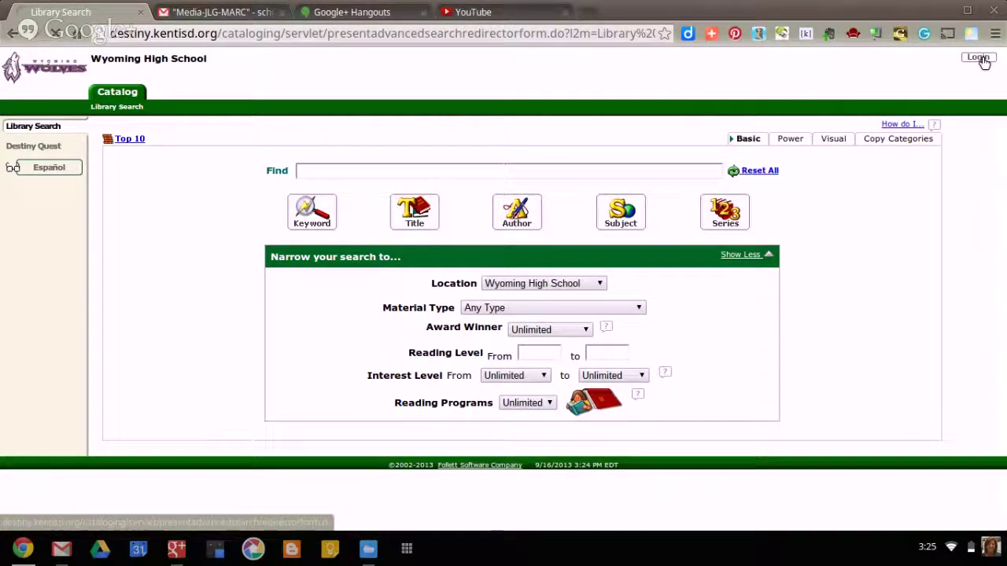
Step: Log in to Wyoming High School's Destiny with the staff user name and password
{"action": "left_click", "coordinate": [979, 58]}
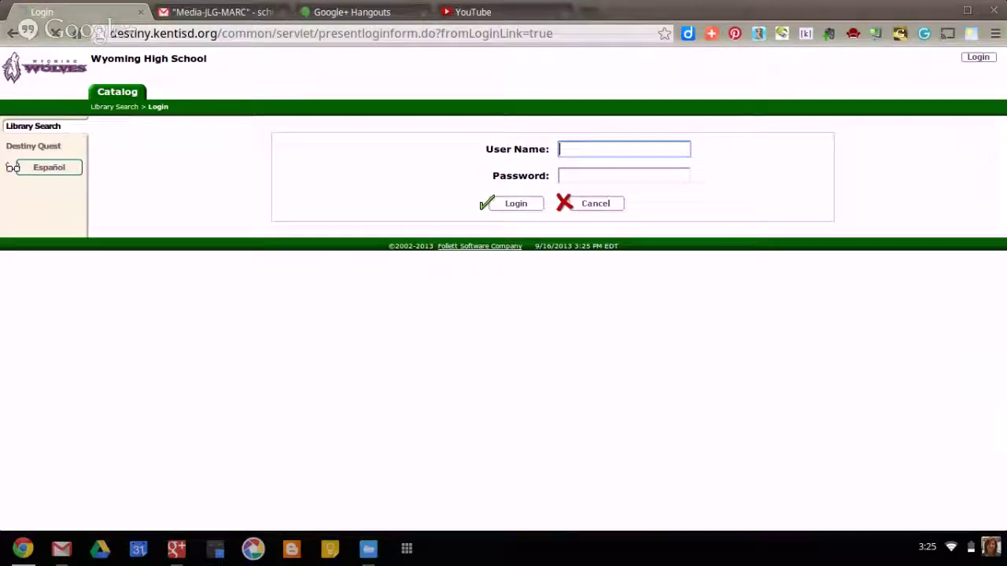
{"action": "key", "text": "Tab"}
{"action": "type", "text": "••••••"}
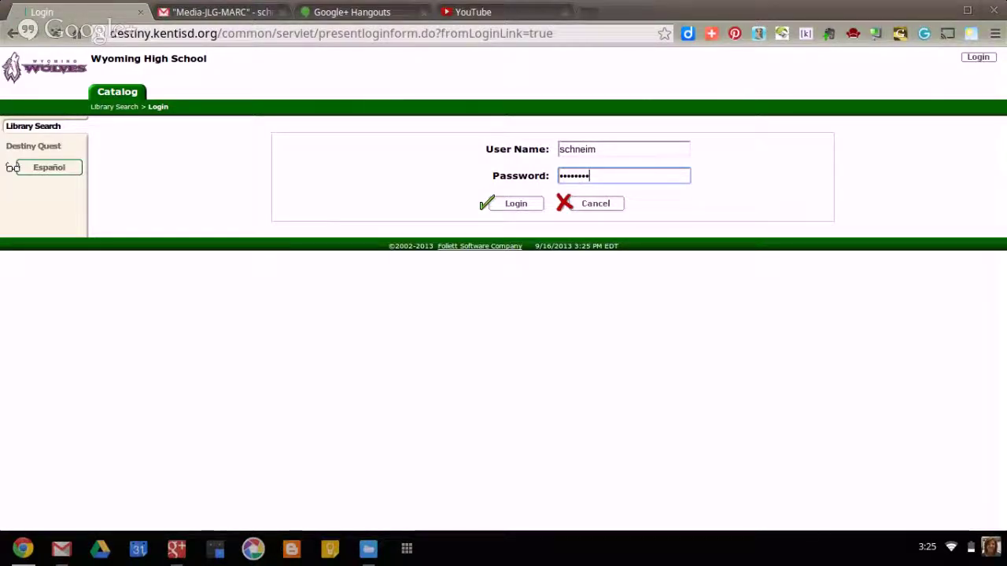
{"action": "key", "text": "Return"}
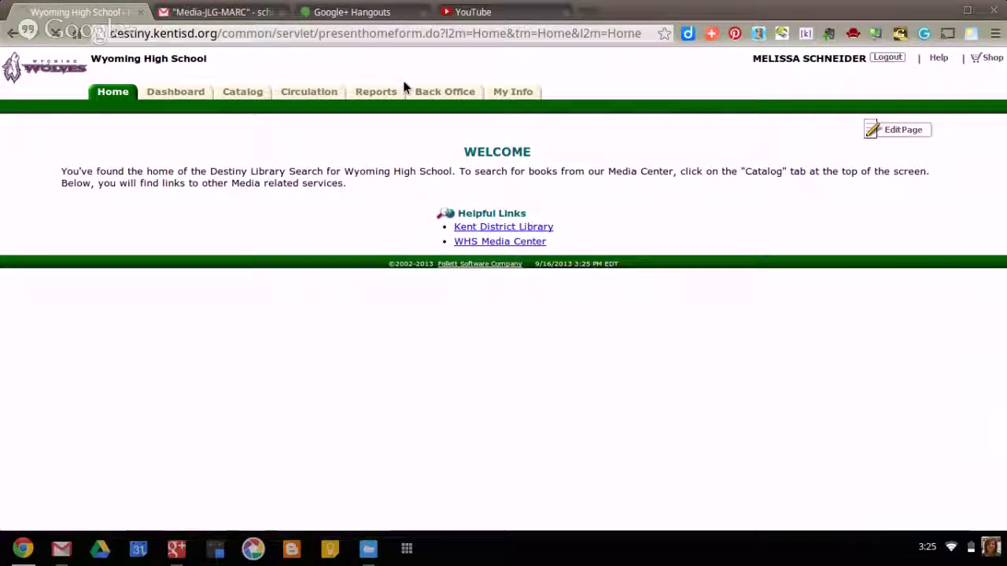
Step: Go through Back Office and Catalog to the Add Title page with its ISBN search
{"action": "left_click", "coordinate": [445, 95]}
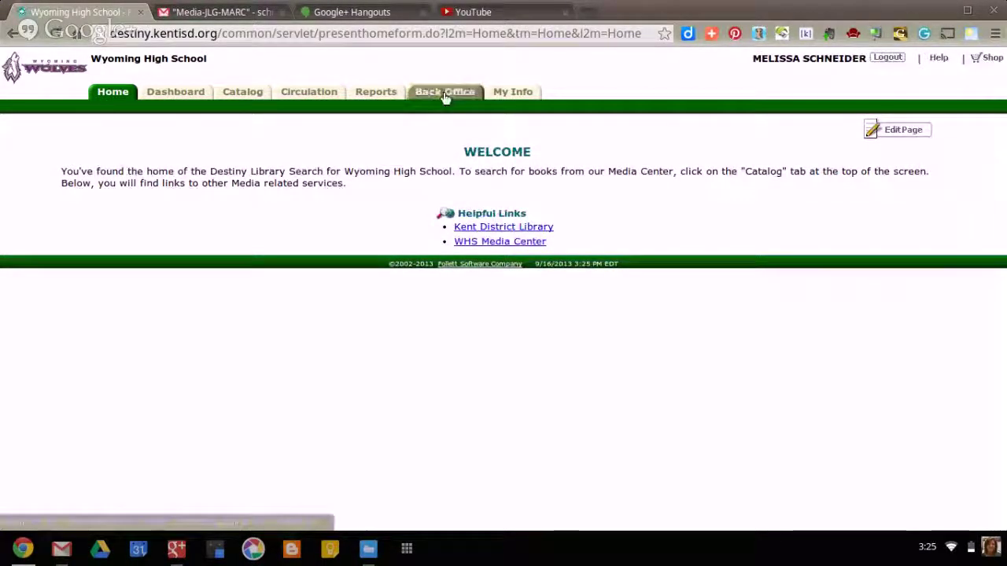
{"action": "left_click", "coordinate": [244, 93]}
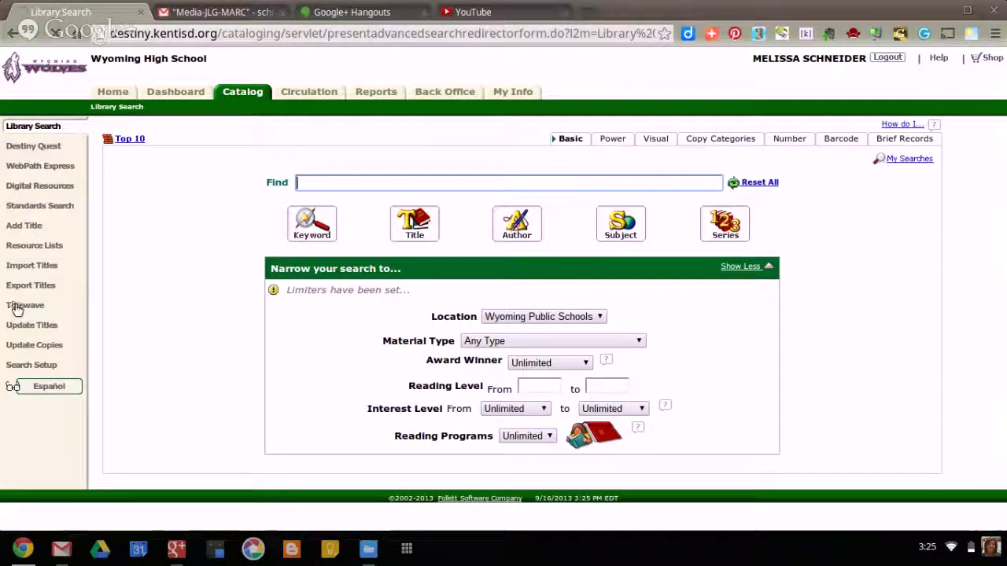
{"action": "left_click", "coordinate": [26, 226]}
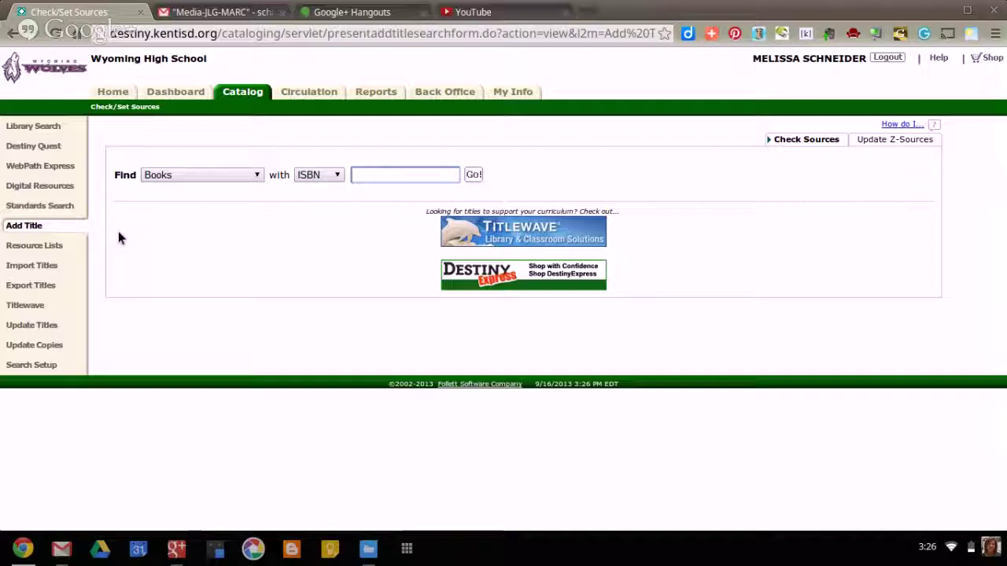
{"action": "left_click", "coordinate": [47, 269]}
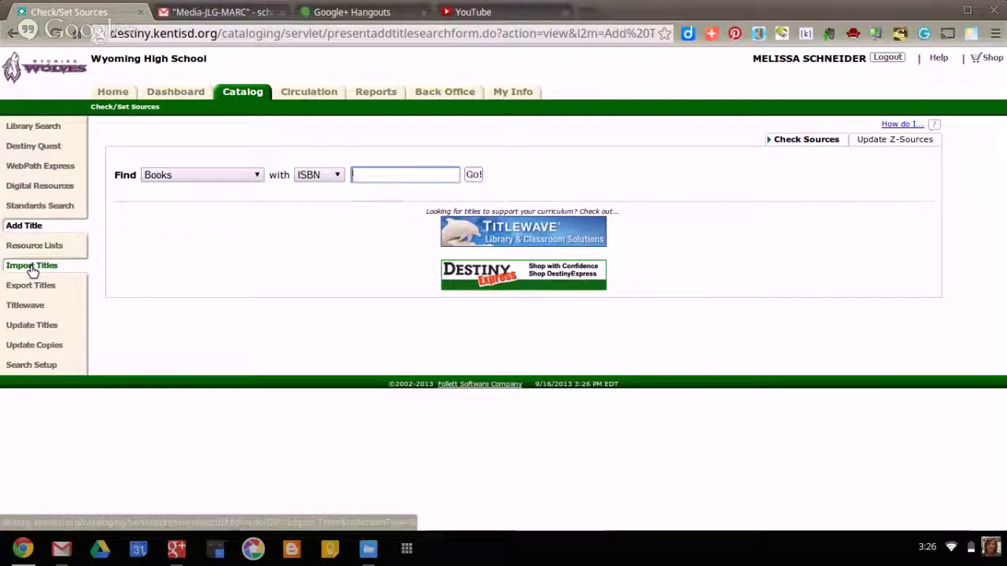
Step: Open Import Titles, then download the 21166707.mrc attachment from the Junior Library Guild email in Gmail
{"action": "left_click", "coordinate": [32, 270]}
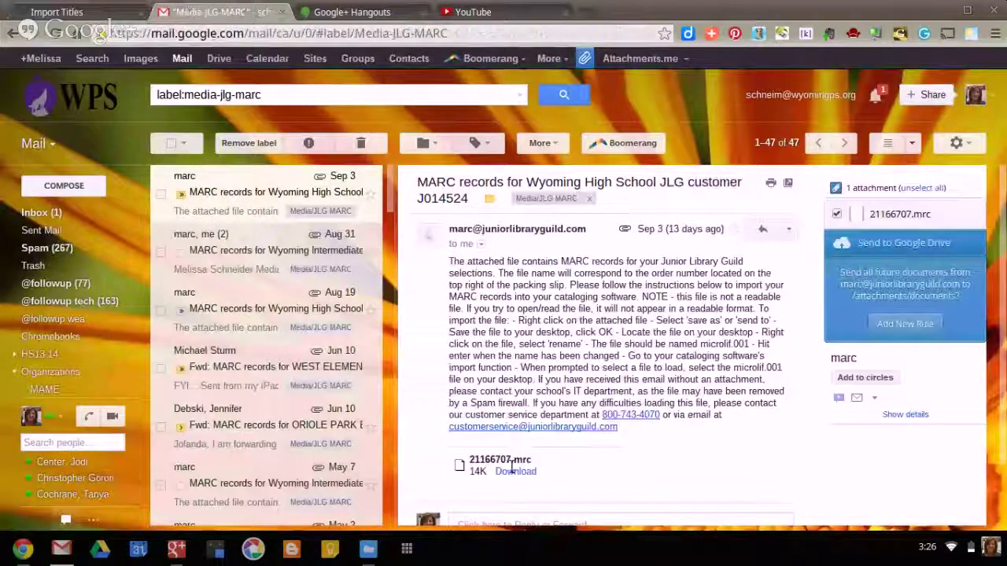
{"action": "left_click", "coordinate": [512, 474]}
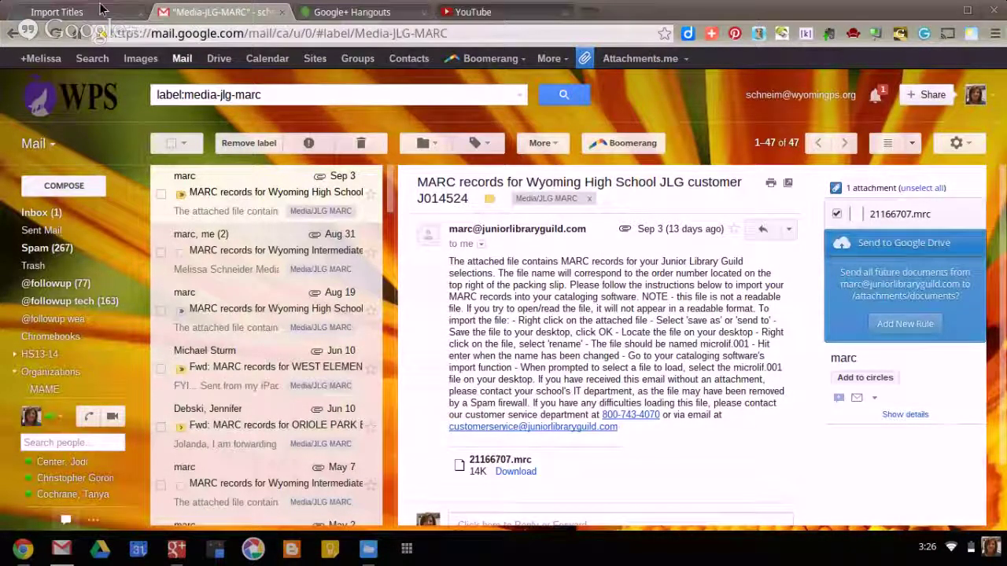
Step: Select 21166707.mrc from Google Drive's attachments > documents folder as the import file
{"action": "left_click", "coordinate": [63, 11]}
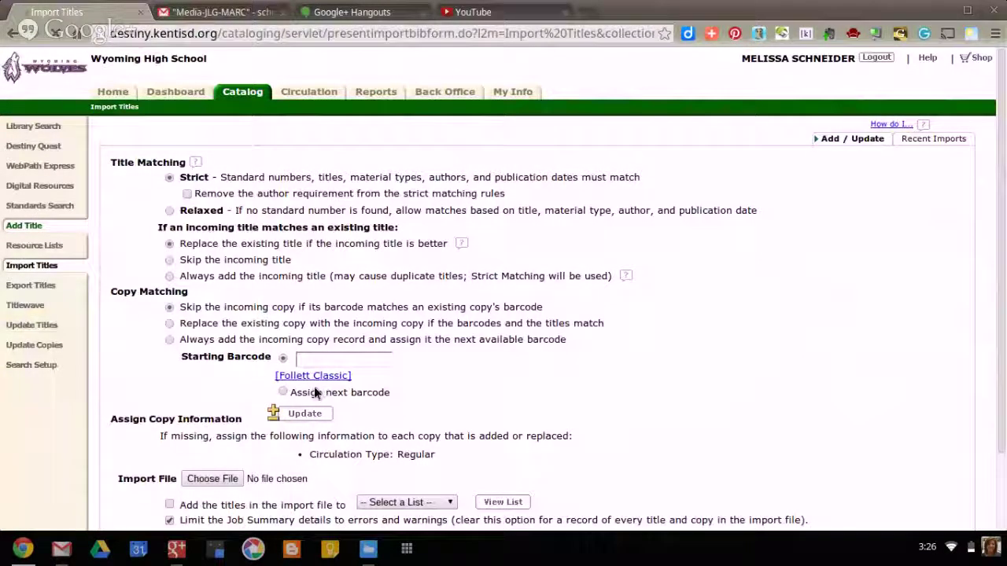
{"action": "left_click", "coordinate": [210, 479]}
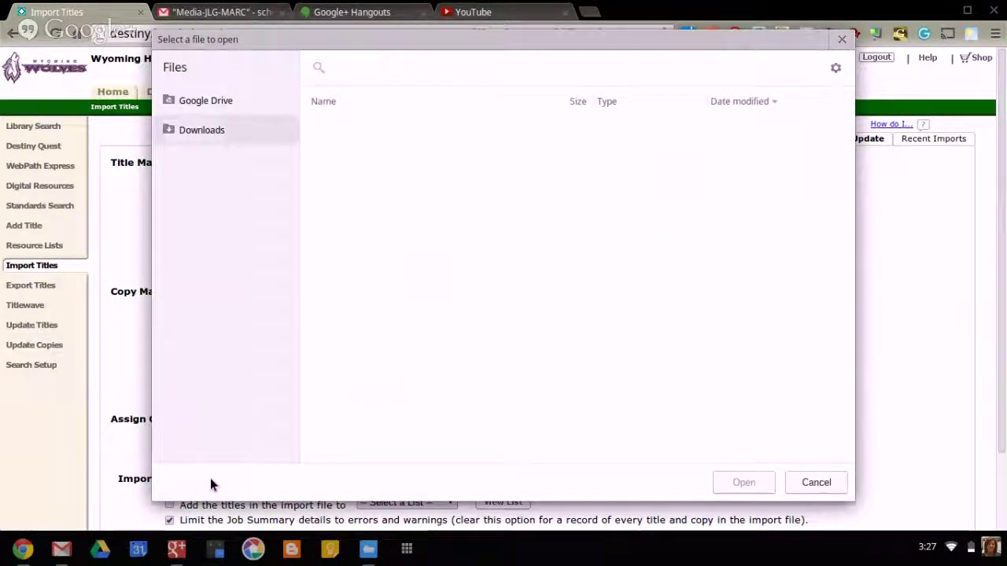
{"action": "left_click", "coordinate": [205, 101]}
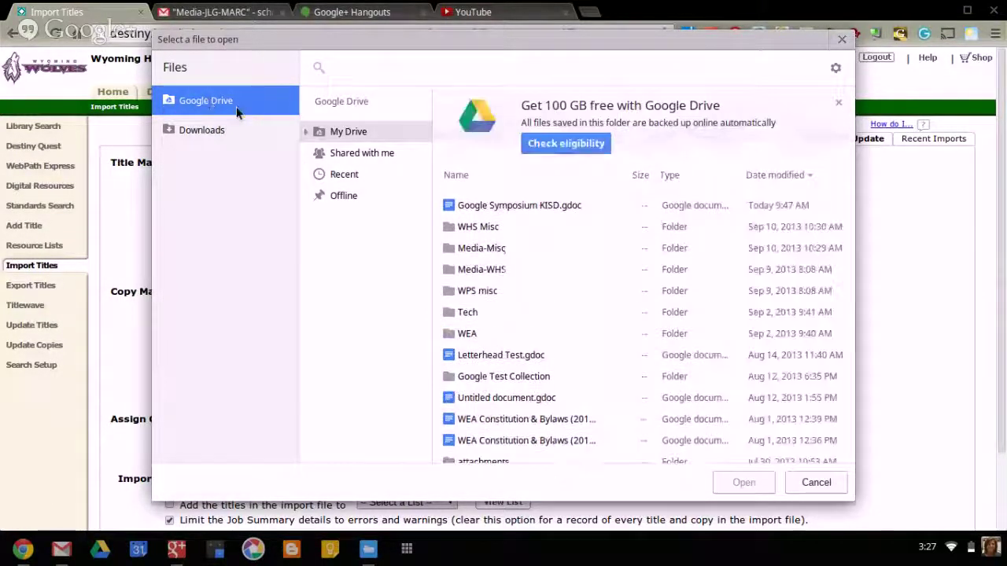
{"action": "scroll", "coordinate": [521, 284], "scroll_direction": "down", "scroll_amount": 1}
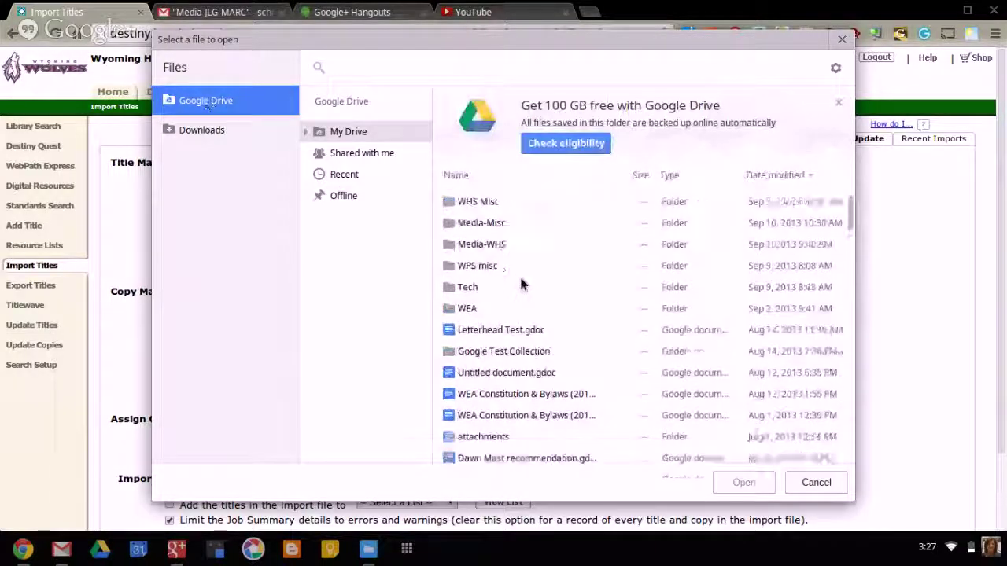
{"action": "scroll", "coordinate": [523, 283], "scroll_direction": "down", "scroll_amount": 2}
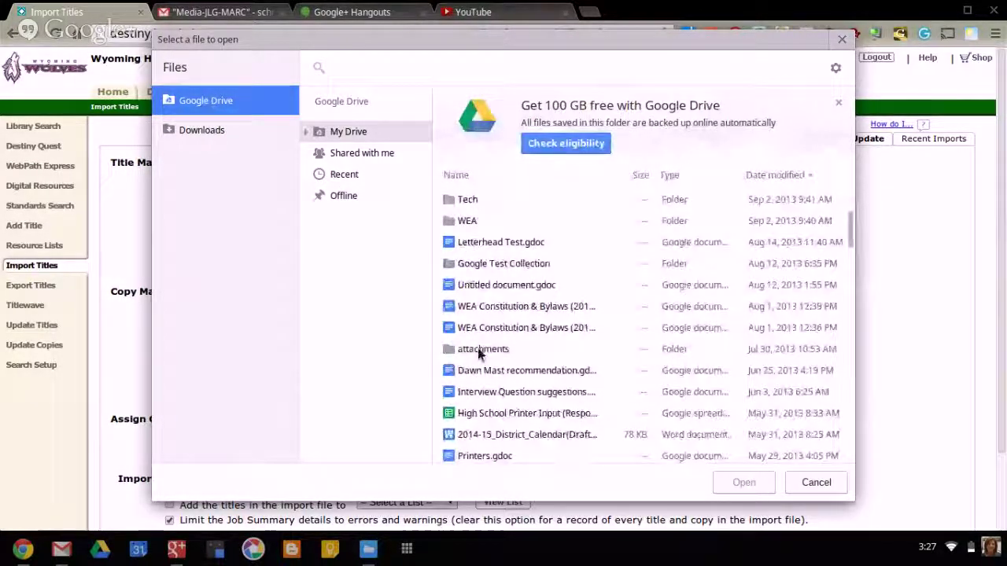
{"action": "left_click", "coordinate": [479, 351]}
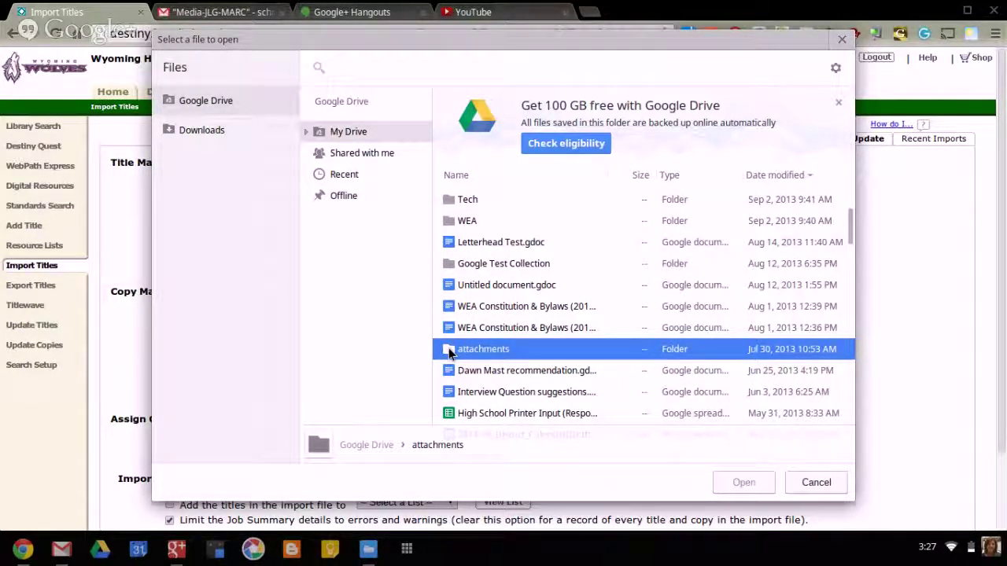
{"action": "double_click", "coordinate": [450, 352]}
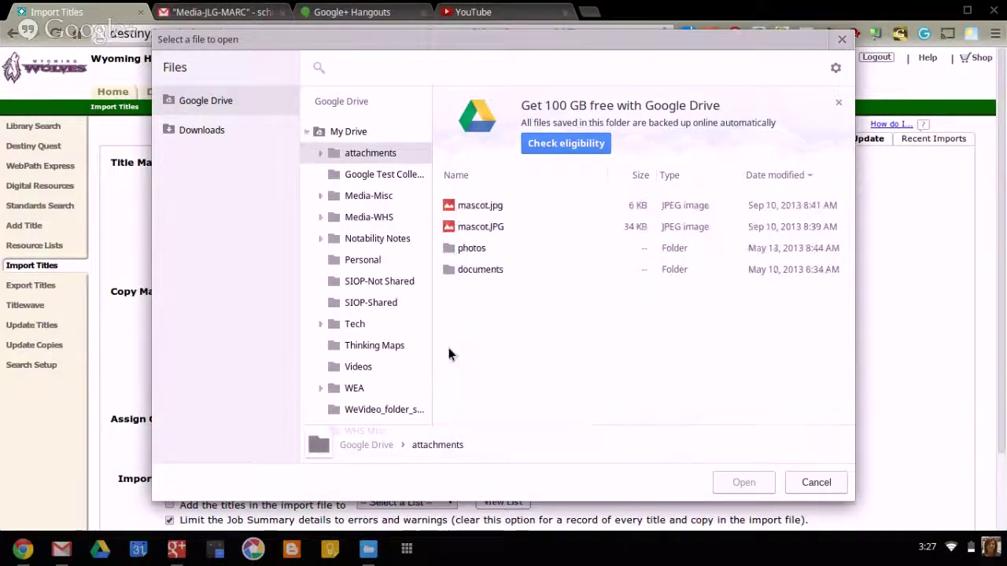
{"action": "left_click", "coordinate": [452, 271]}
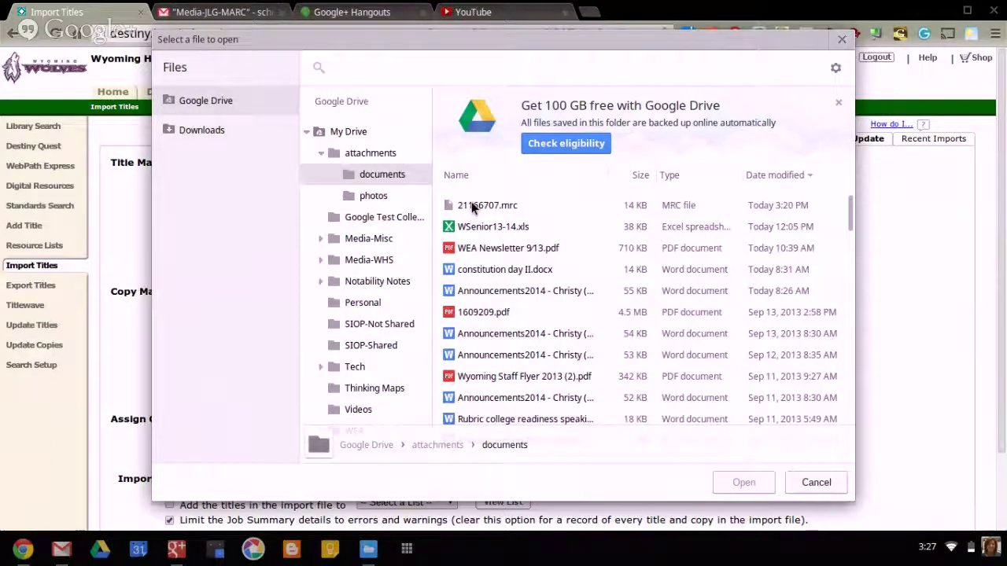
{"action": "left_click", "coordinate": [471, 205]}
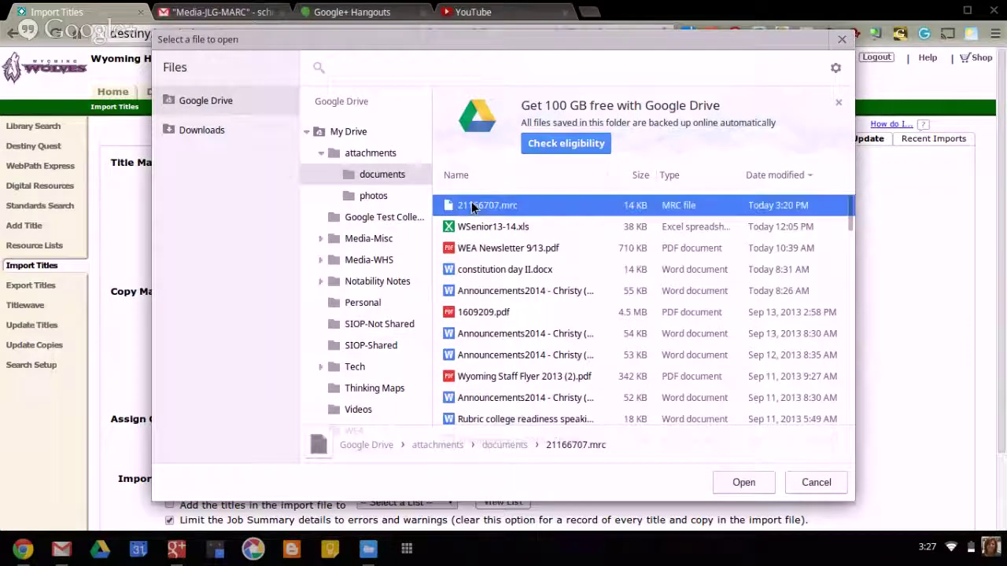
Step: Confirm 21166707.mrc and start the title import with the current matching options
{"action": "left_click", "coordinate": [751, 483]}
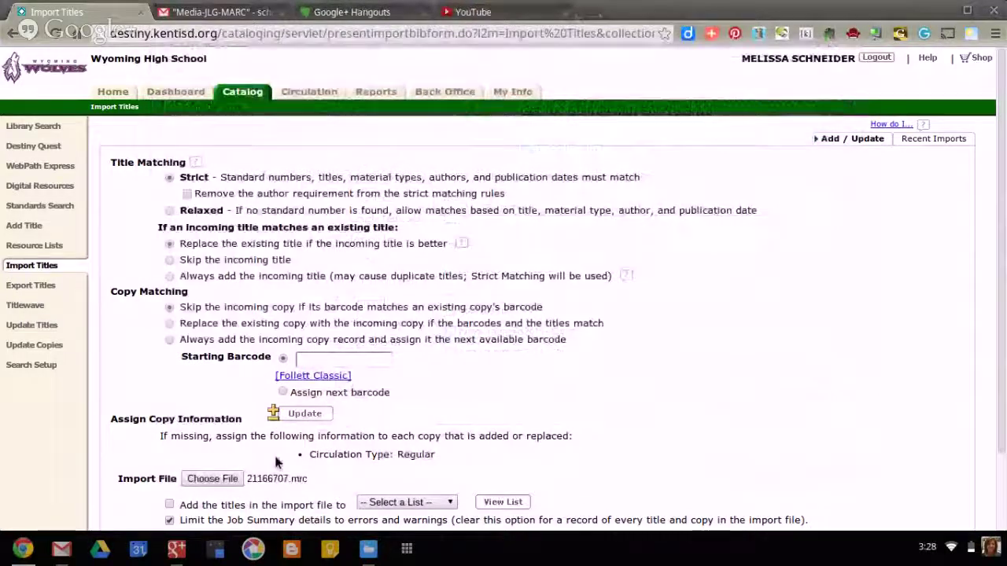
{"action": "scroll", "coordinate": [277, 463], "scroll_direction": "down", "scroll_amount": 1}
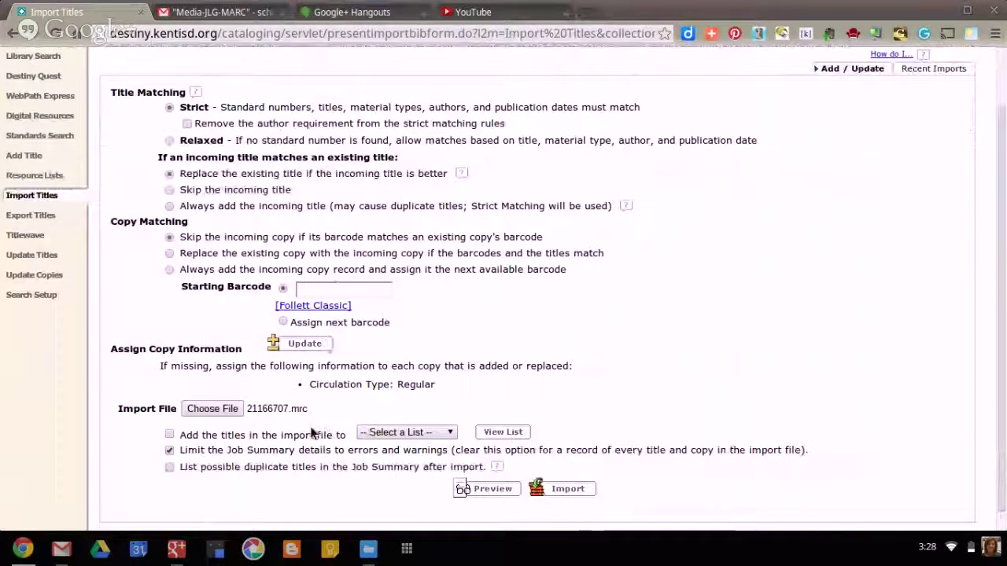
{"action": "left_click", "coordinate": [565, 490]}
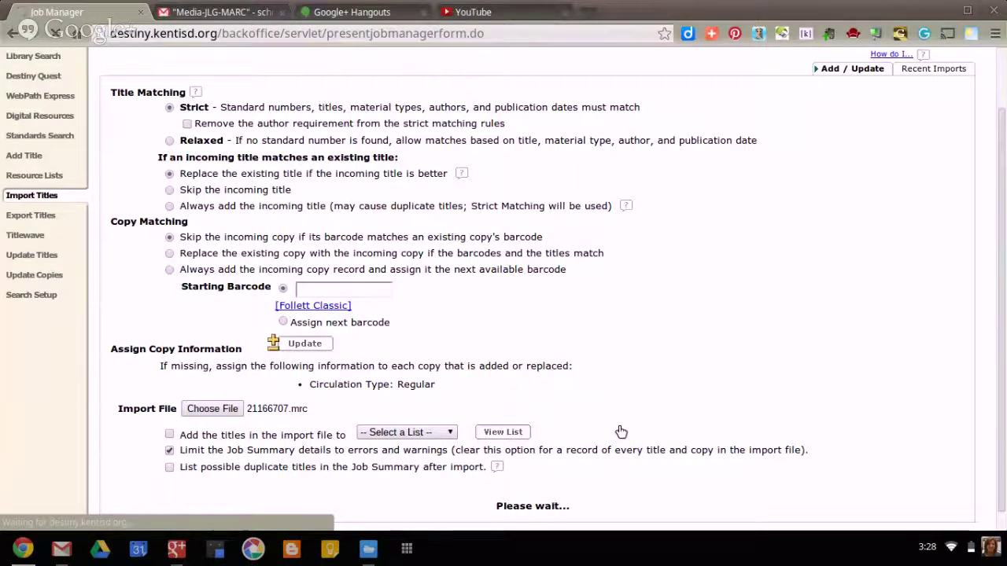
Step: Refresh the Job Manager list until the Title Import shows Completed, then view its summary
{"action": "scroll", "coordinate": [621, 431], "scroll_direction": "down", "scroll_amount": 1}
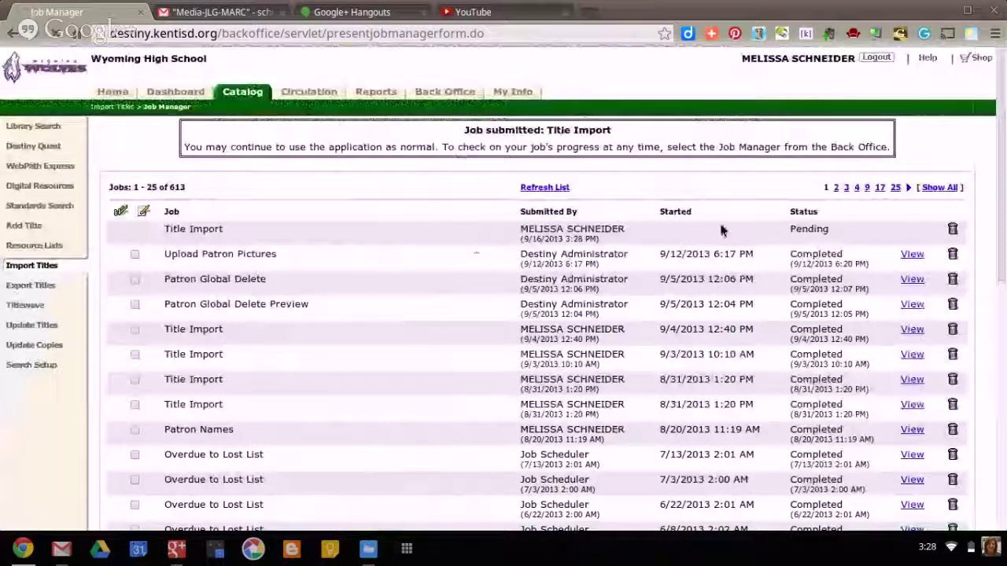
{"action": "left_click", "coordinate": [559, 187]}
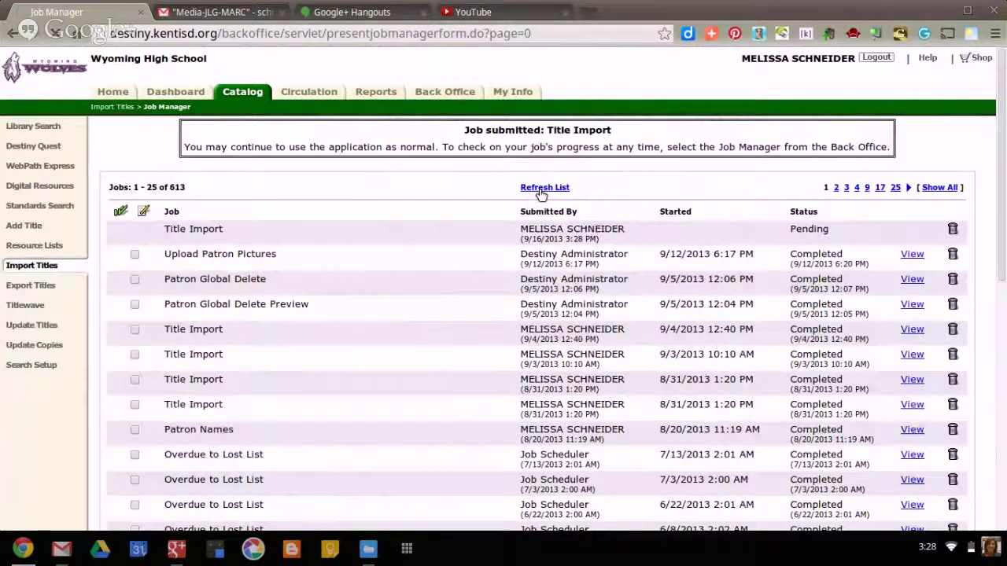
{"action": "left_click", "coordinate": [539, 192]}
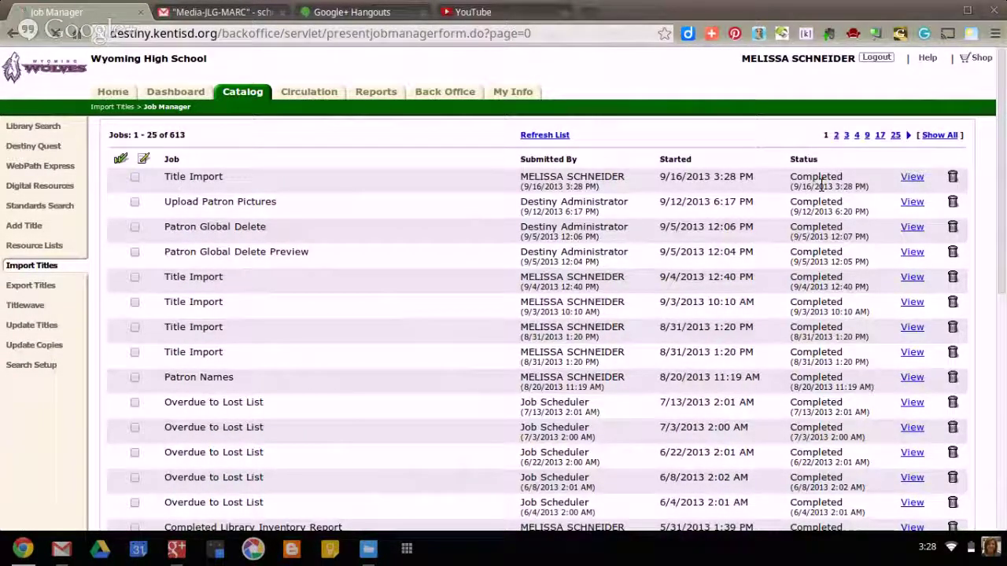
{"action": "left_click", "coordinate": [911, 177]}
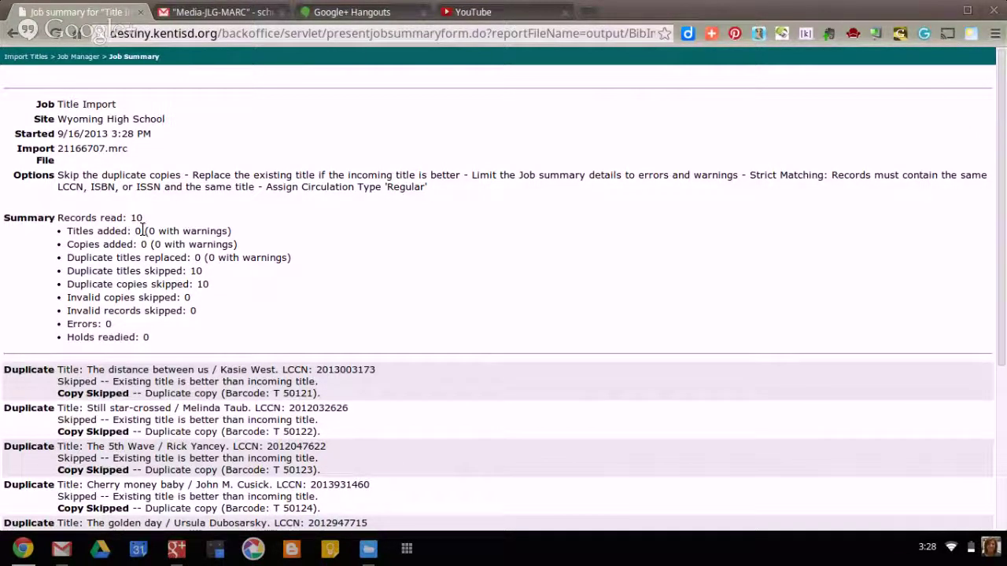
Step: Read the summary (10 records read, 10 duplicates skipped) and return to Import Titles
{"action": "scroll", "coordinate": [141, 228], "scroll_direction": "down", "scroll_amount": 4}
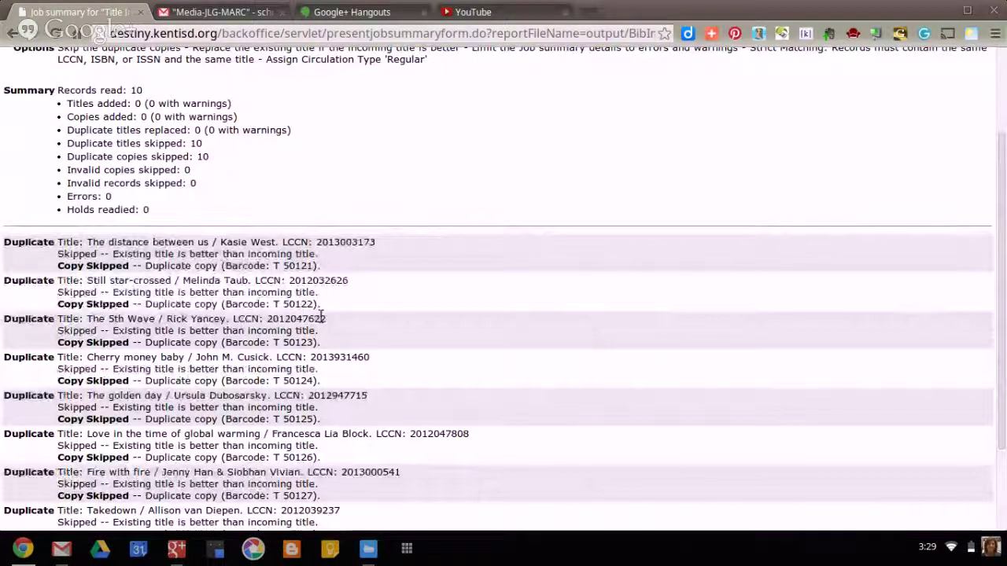
{"action": "scroll", "coordinate": [321, 316], "scroll_direction": "down", "scroll_amount": 1}
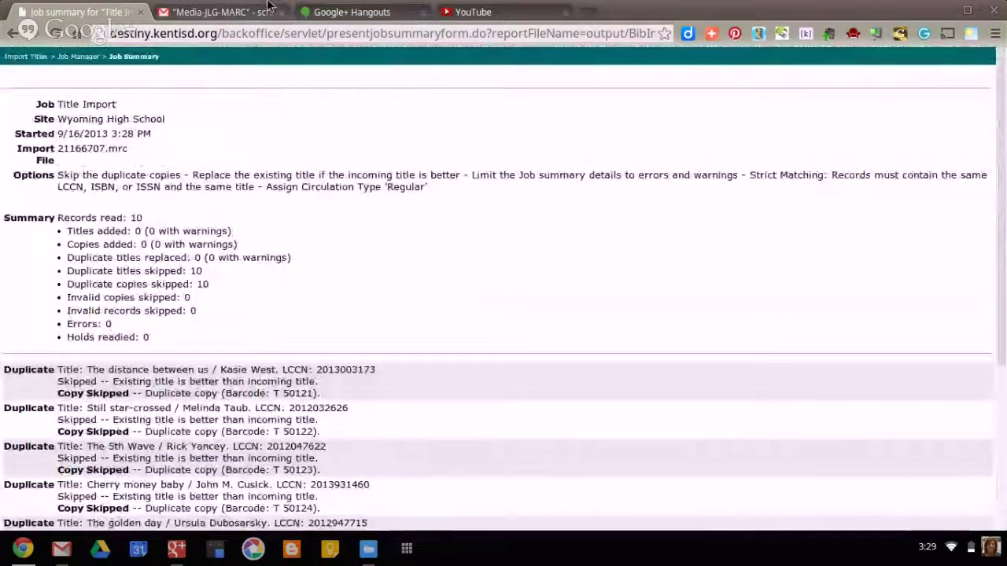
{"action": "left_click", "coordinate": [23, 58]}
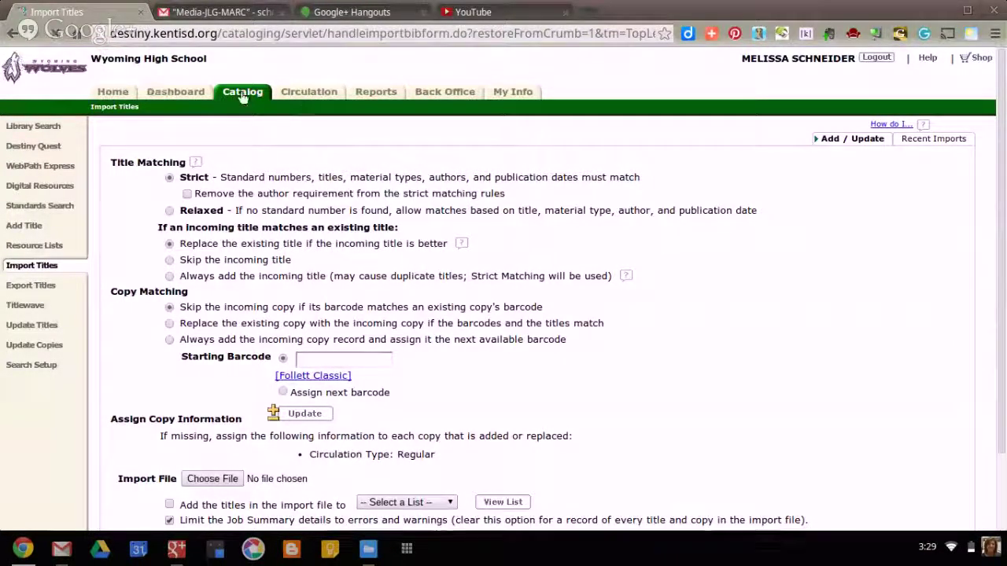
Step: Run a Library Search title search for CAGED GRAVES in the catalog
{"action": "left_click", "coordinate": [240, 94]}
{"action": "left_click", "coordinate": [55, 127]}
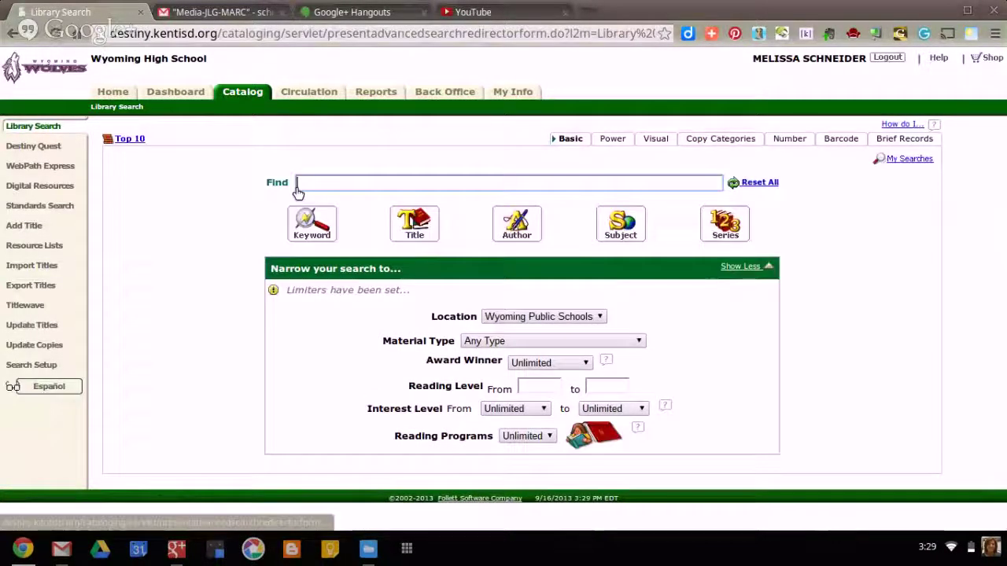
{"action": "left_click", "coordinate": [297, 187]}
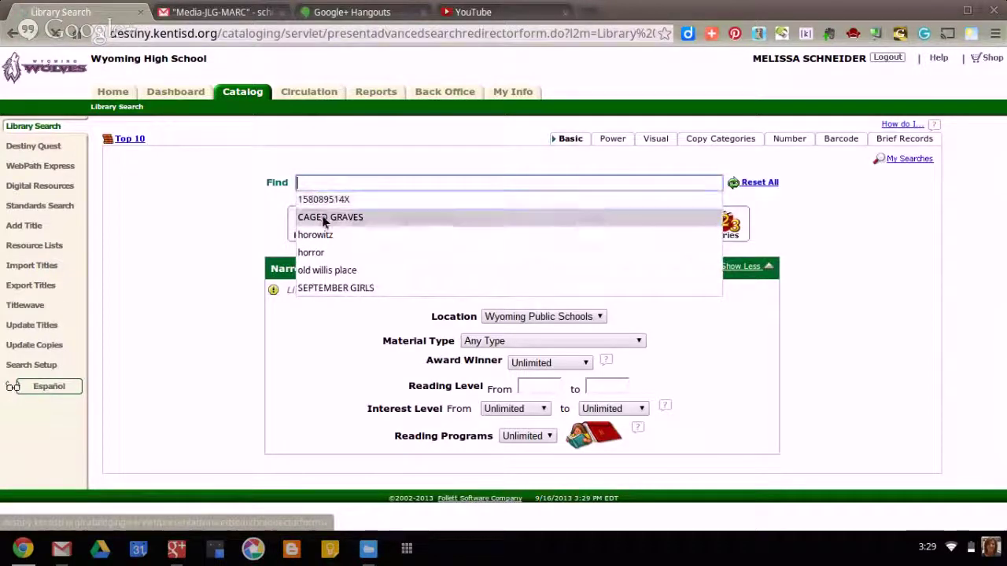
{"action": "key", "text": "Escape"}
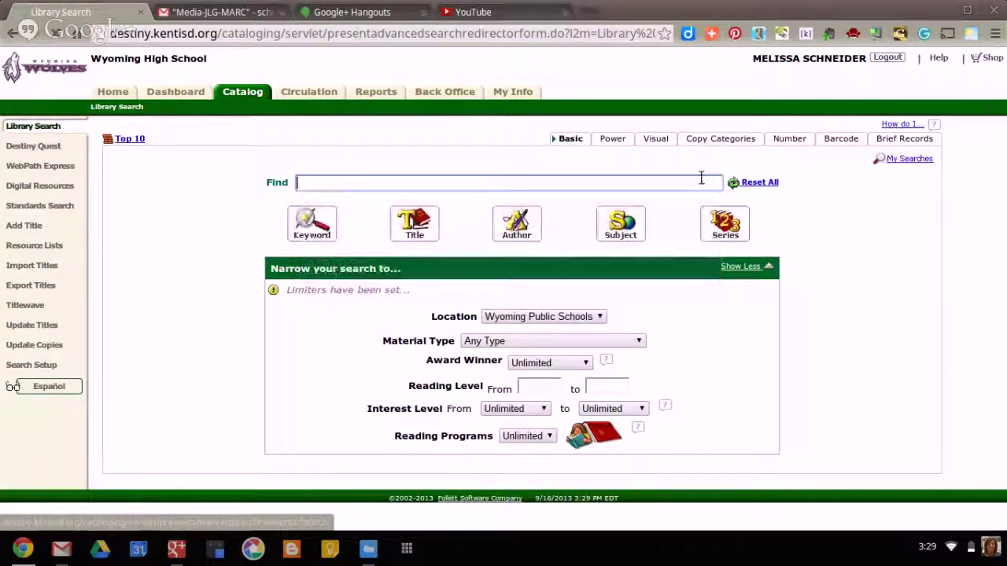
{"action": "left_click", "coordinate": [404, 197]}
{"action": "type", "text": "CAGED GRAVES"}
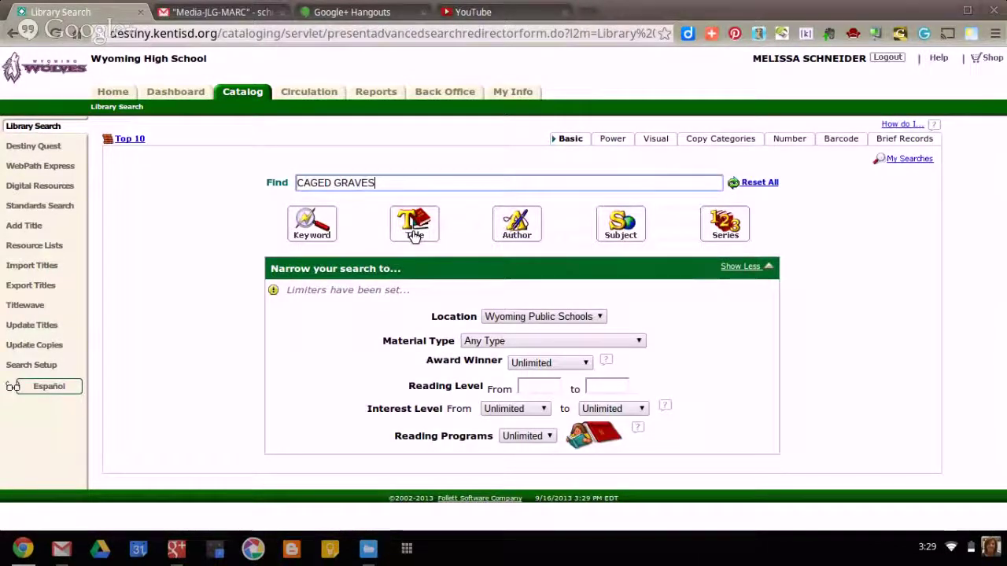
{"action": "left_click", "coordinate": [414, 236]}
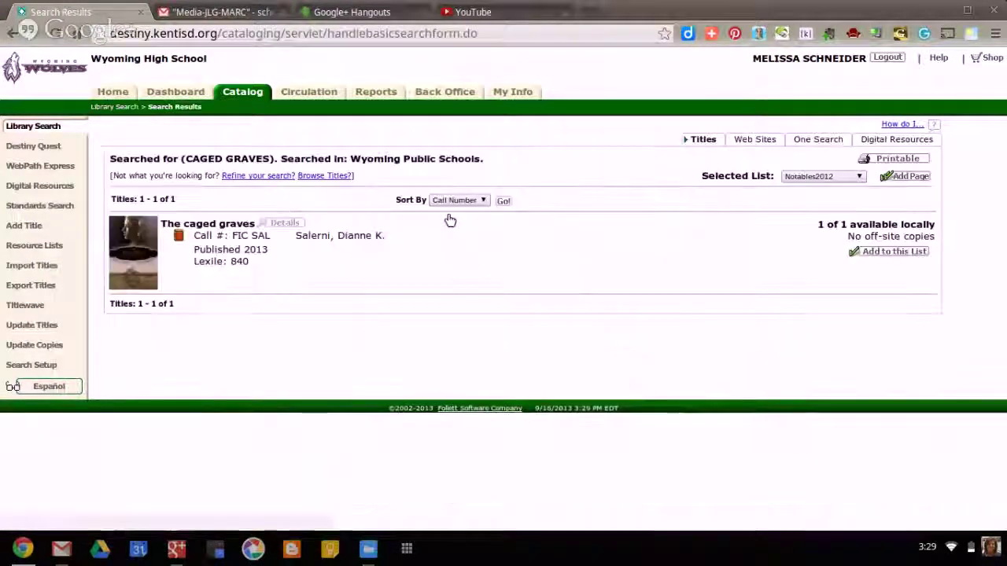
Step: Open The caged graves and edit its copy with barcode T 893
{"action": "left_click", "coordinate": [846, 226]}
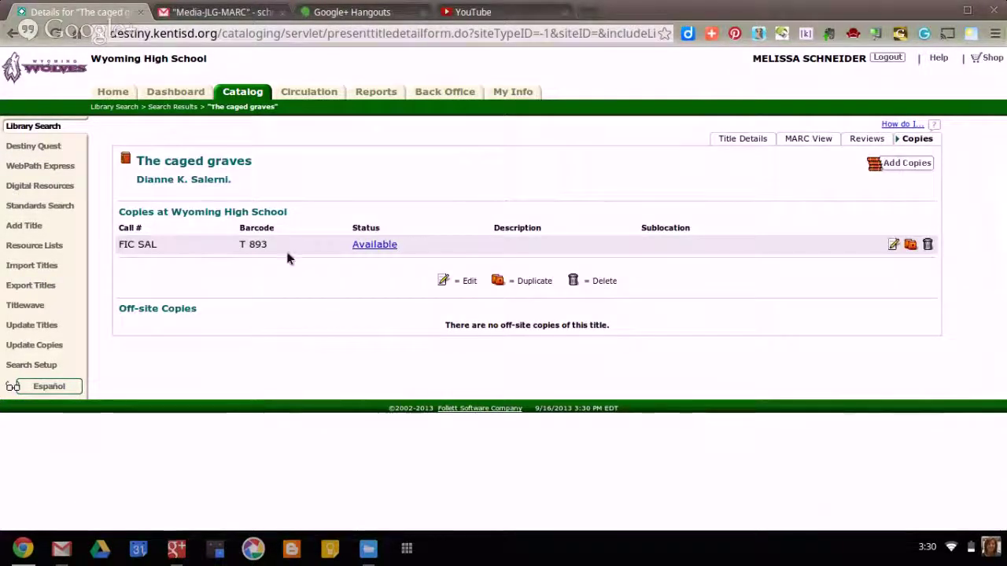
{"action": "left_click", "coordinate": [891, 243]}
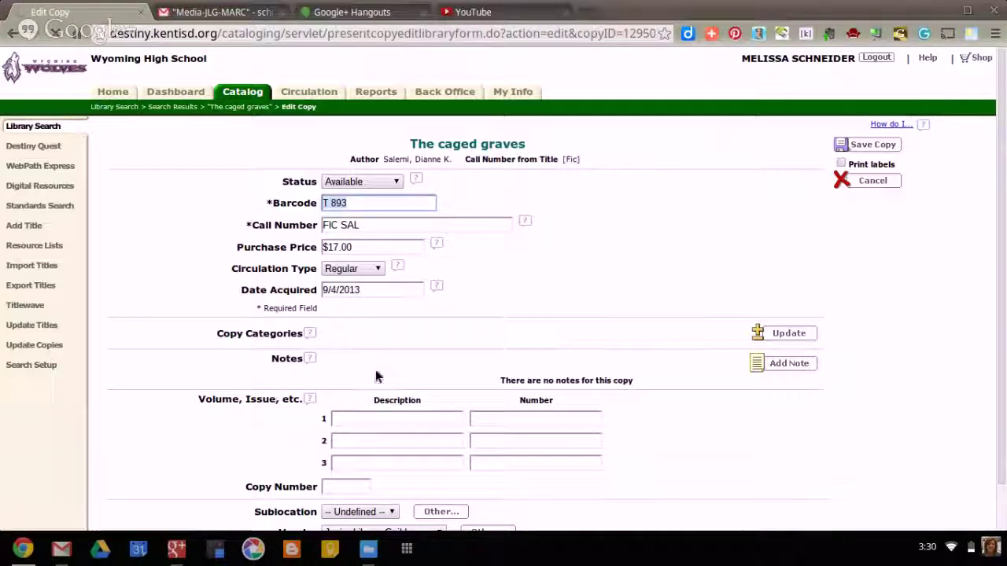
Step: Cancel editing copy T 893 without saving and return to The caged graves copies list
{"action": "left_click", "coordinate": [351, 417]}
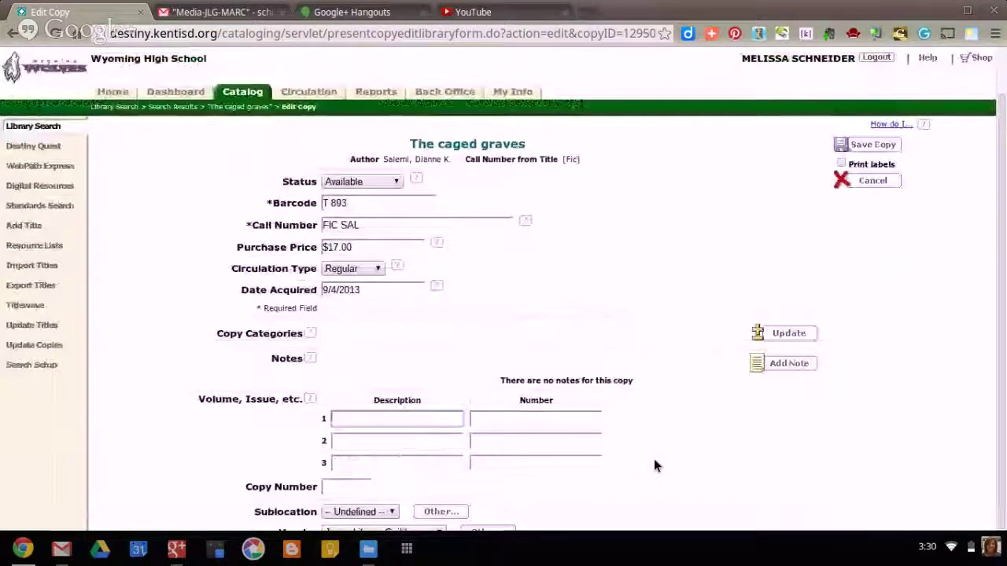
{"action": "left_click", "coordinate": [874, 180]}
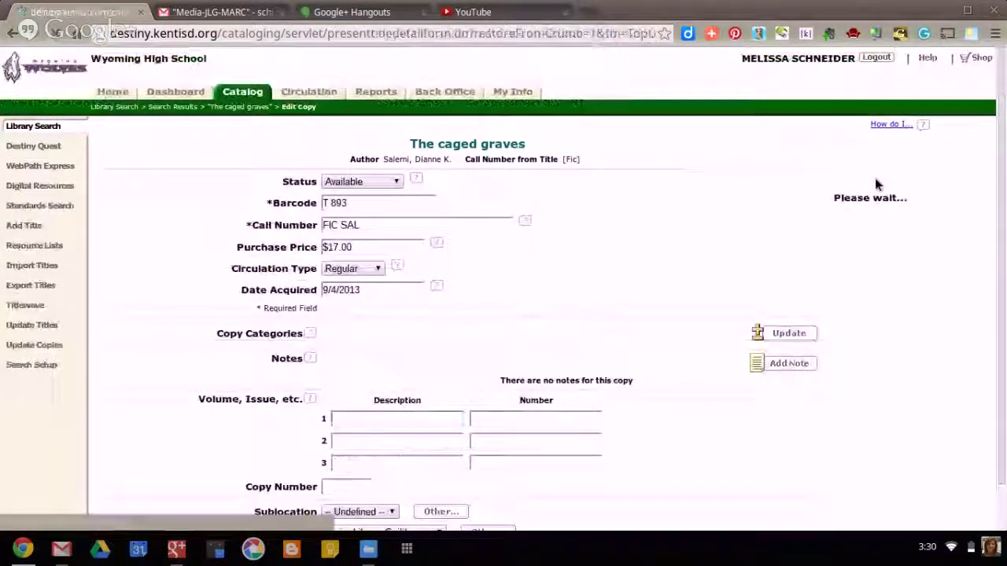